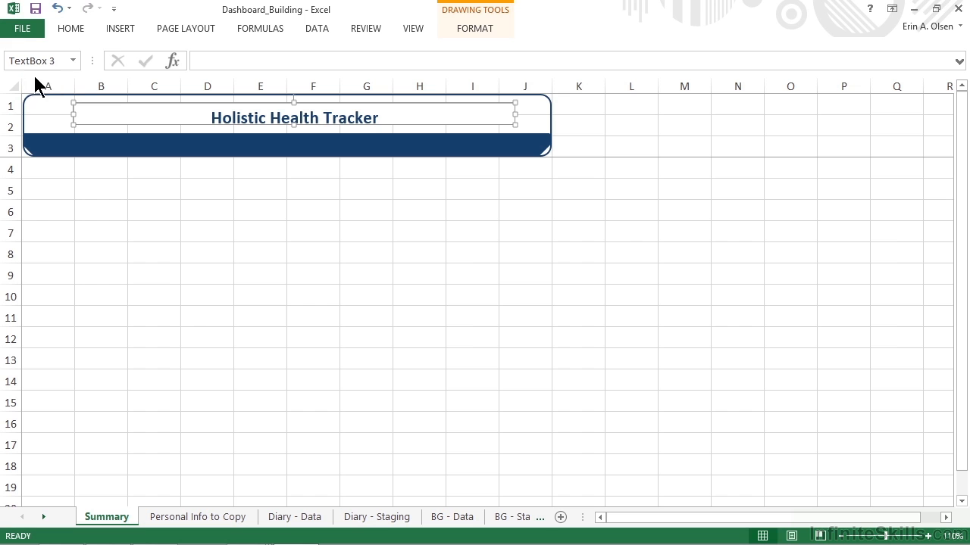
Draw a small rectangle below the Holistic Health Tracker banner near columns C–D
left_click(112, 28)
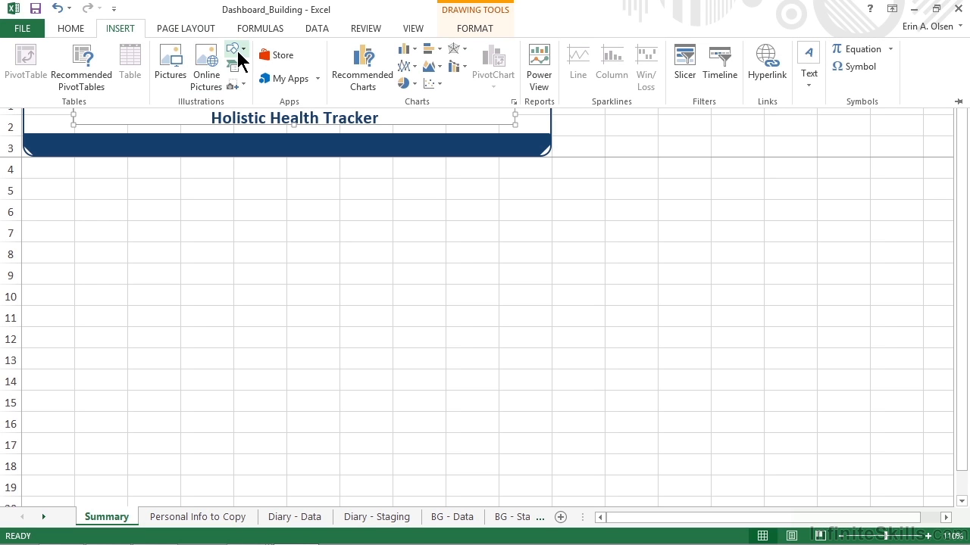
left_click(241, 53)
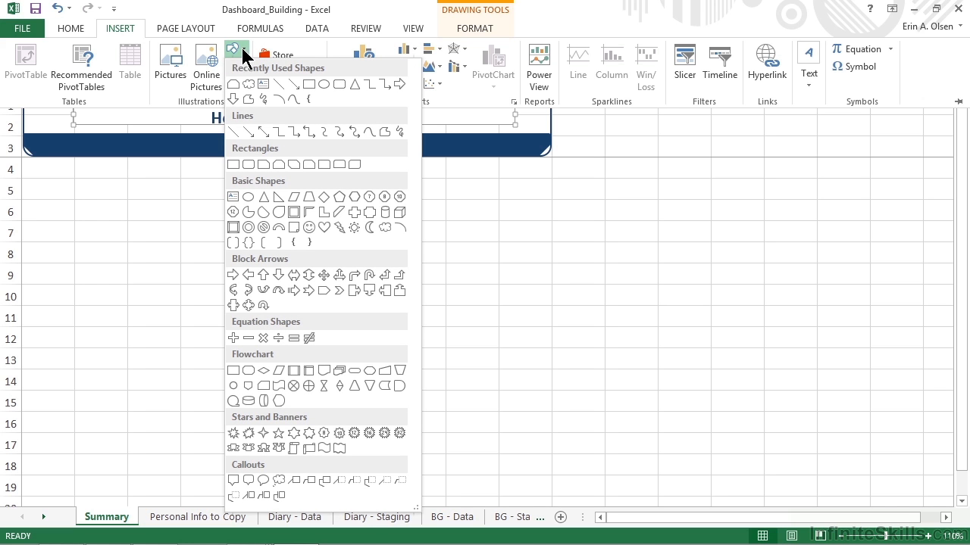
left_click(233, 164)
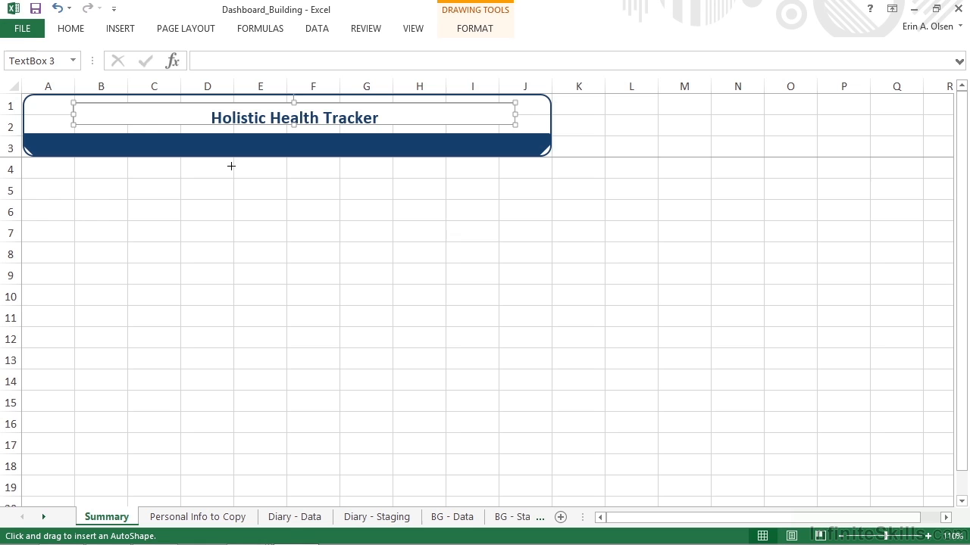
left_click_drag(125, 174, 209, 192)
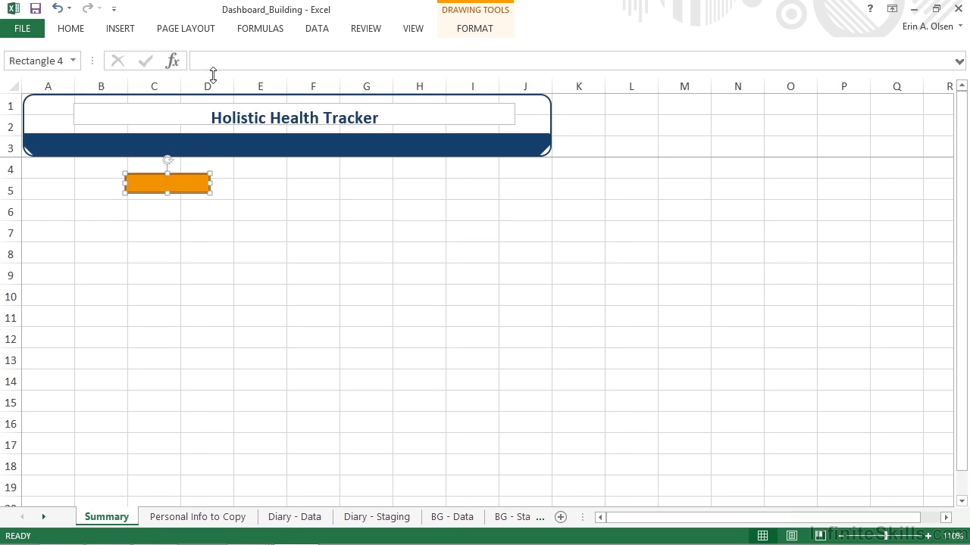
Give the rectangle a dark blue fill and a dark blue outline
left_click(465, 32)
left_click(381, 50)
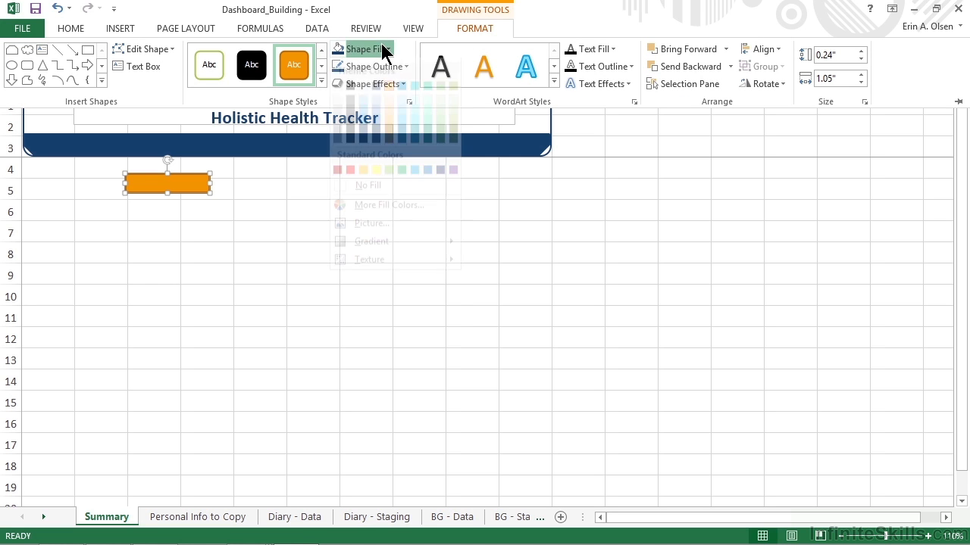
left_click(375, 101)
left_click(394, 67)
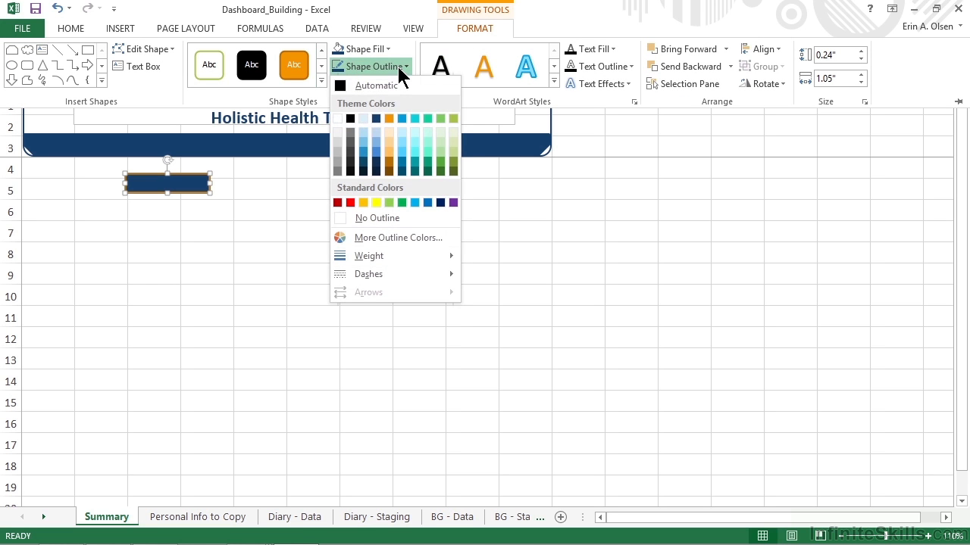
left_click(377, 116)
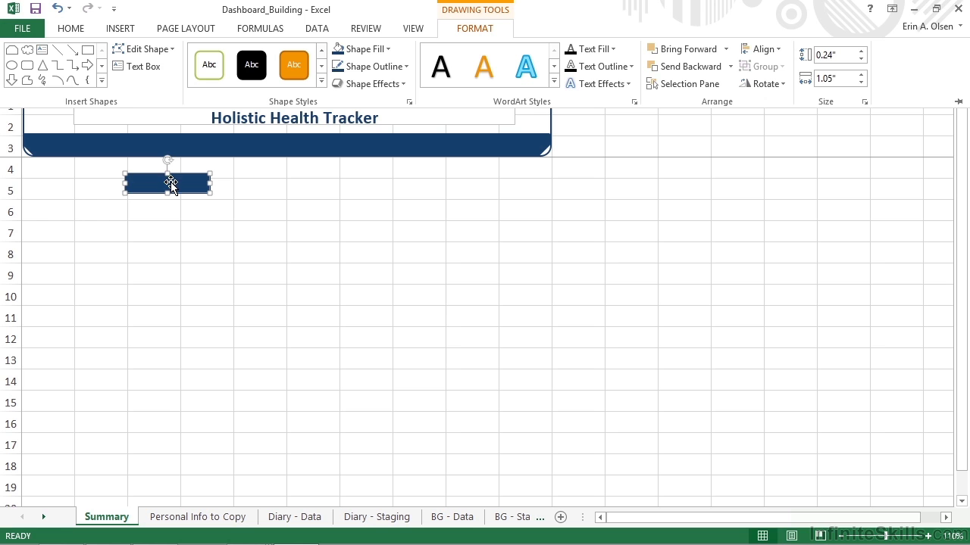
Label the rectangle 'Health Summary' and widen it so the text fits on one line
right_click(172, 186)
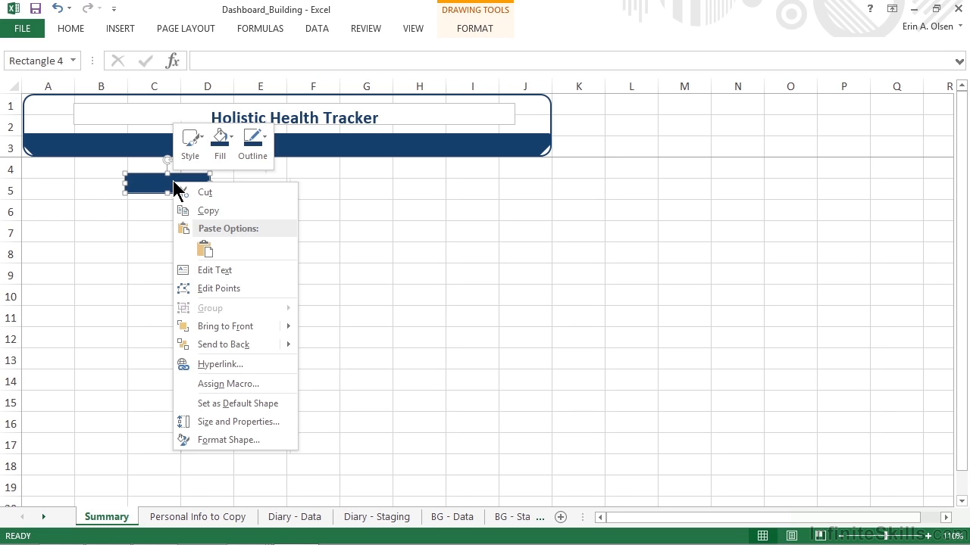
left_click(211, 271)
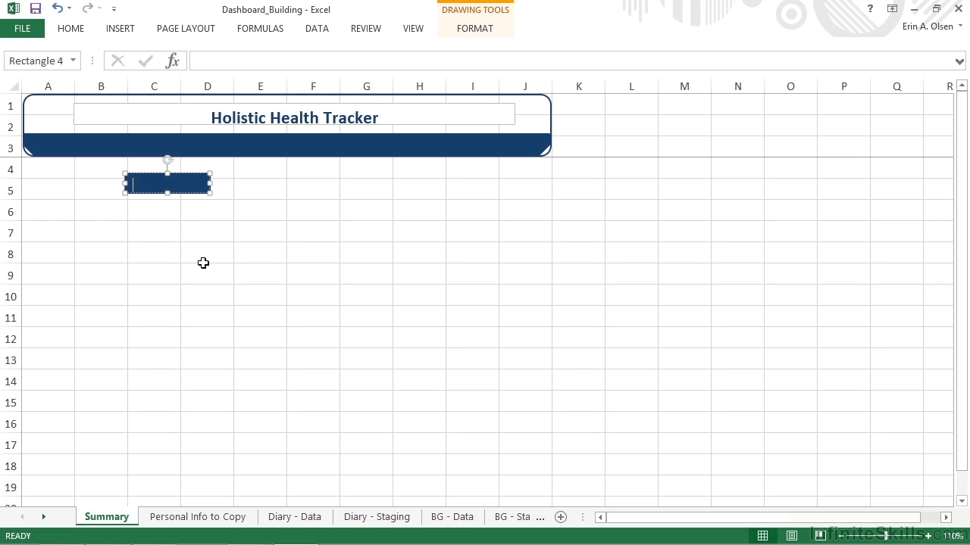
type("Health Summary")
left_click_drag(210, 184, 230, 184)
Centre the label and move the shape onto the left of the banner's dark bar
left_click(83, 28)
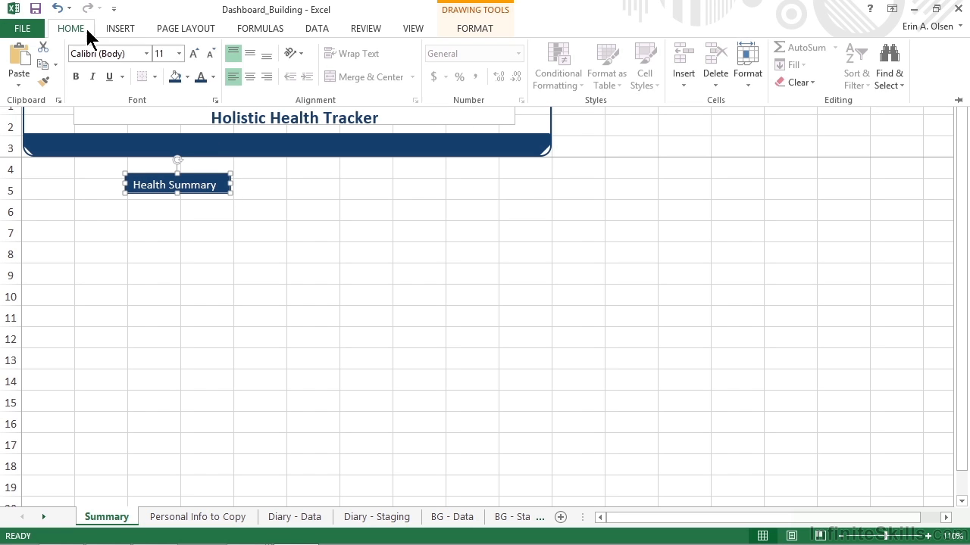
left_click(249, 78)
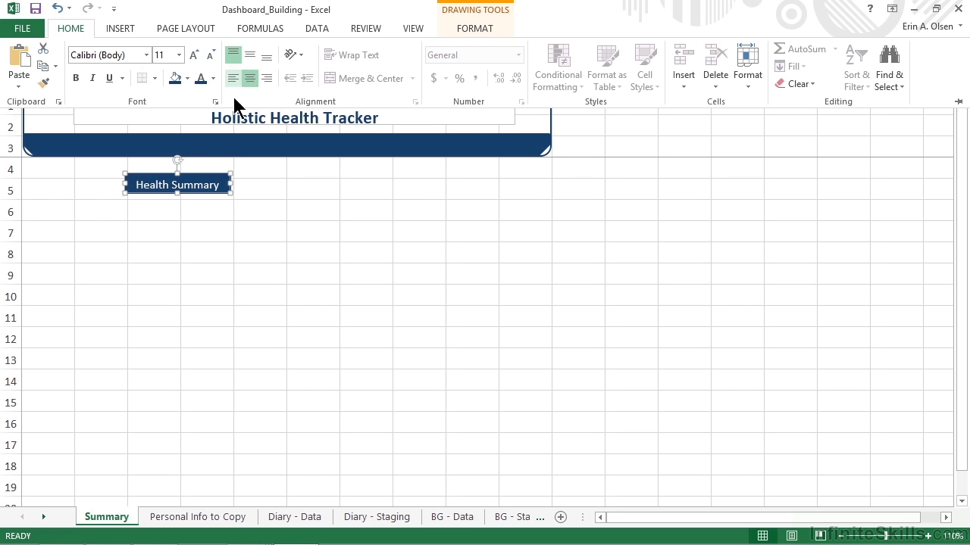
left_click(204, 178)
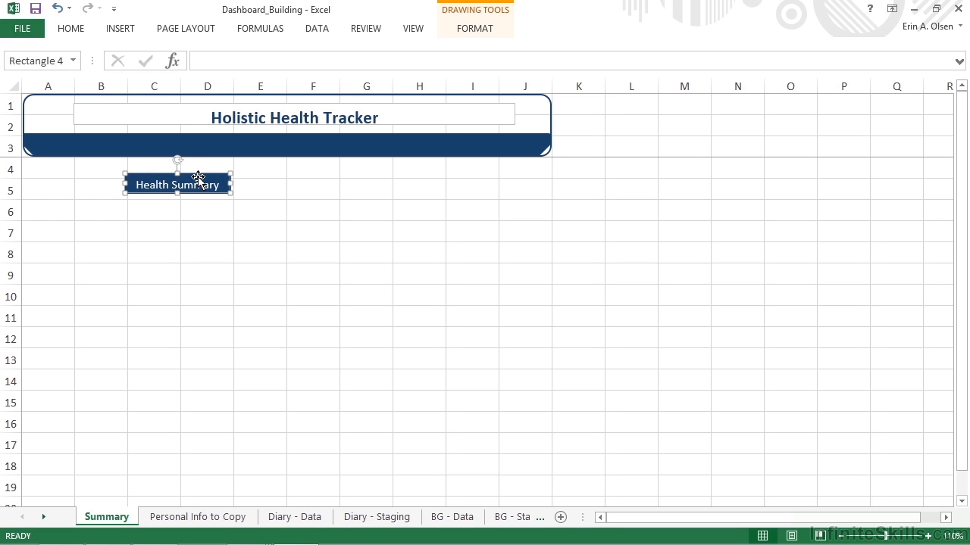
mouse_move(197, 175)
left_mouse_down()
mouse_move(150, 138)
mouse_move(112, 137)
left_mouse_up()
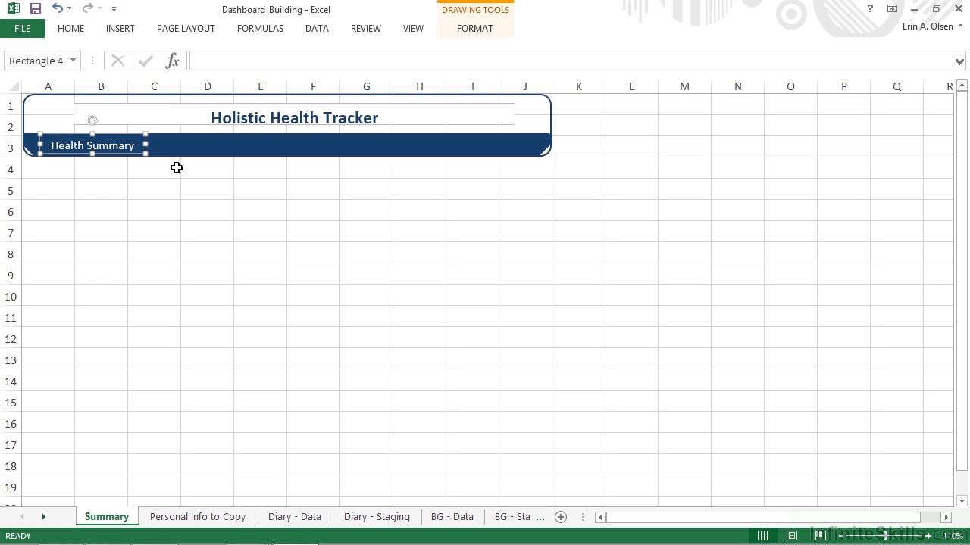
Duplicate the Health Summary shape with Ctrl+D, nudge the copy right into the bar, and select both shapes
key("Down")
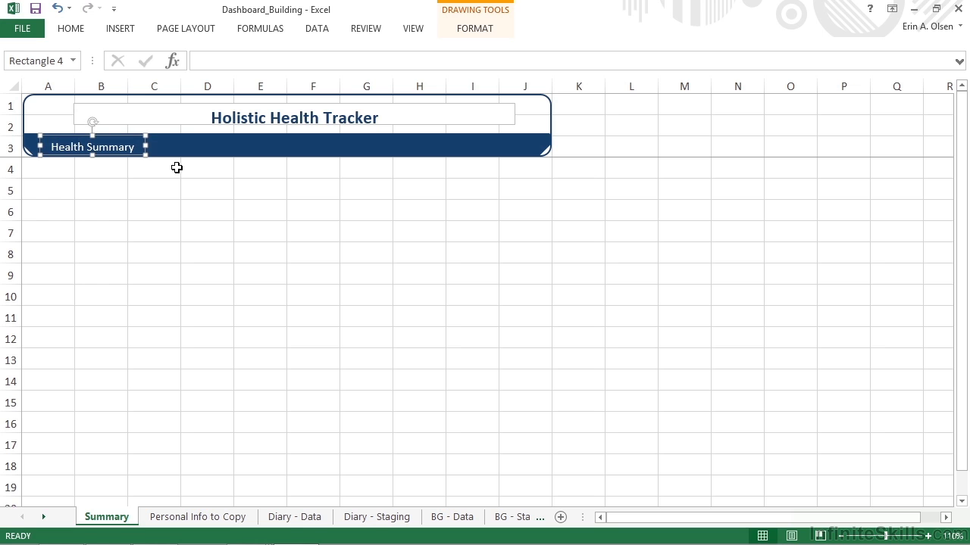
key("Up")
key("ctrl+d")
key("Right")
key("Right")
key("Right")
key("Right")
key("Right")
key("Right")
key("Right")
key("Right")
key("Right")
key("Right")
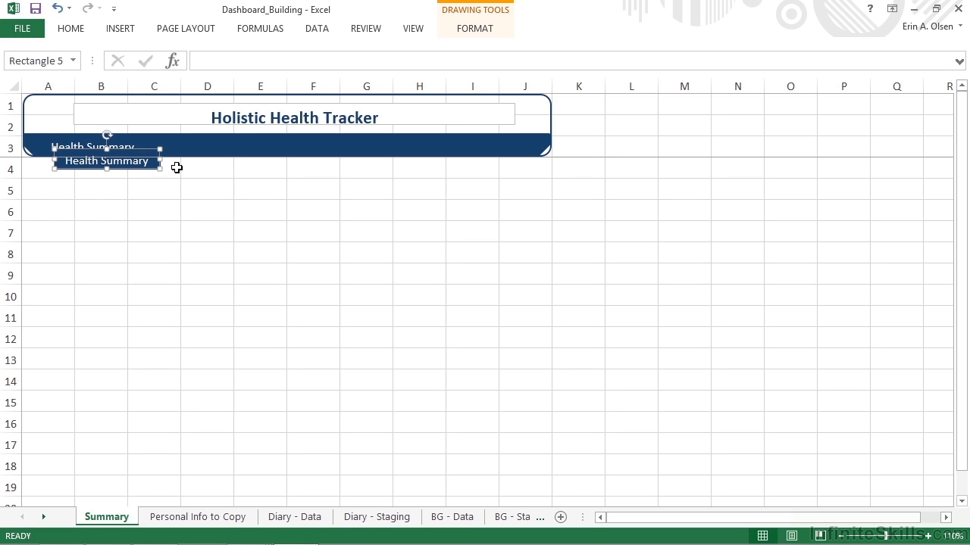
key("Right")
key("Right")
key("Right")
key("Right")
key("Right")
key("Right")
key("Right")
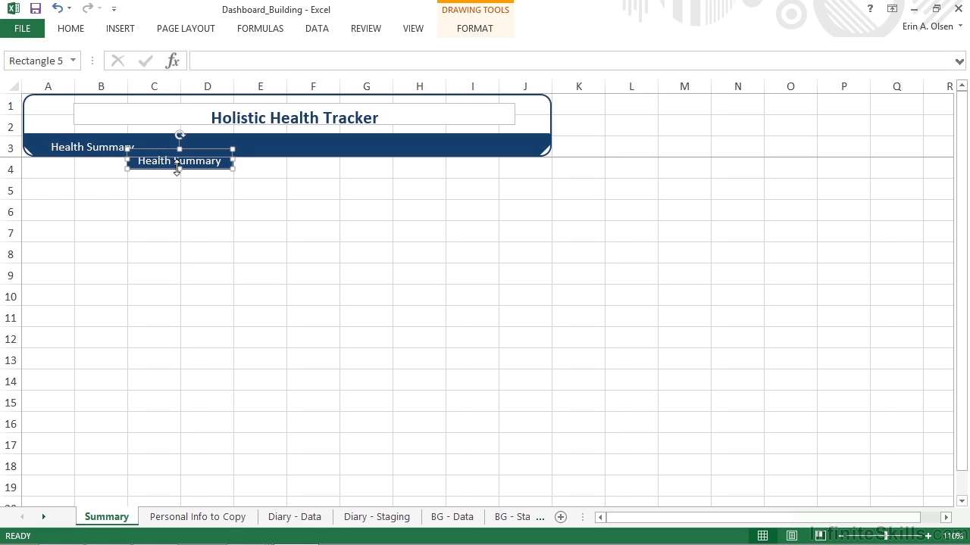
key("Right")
key("Right")
key("Right")
key("Right")
key("Right")
key("Right")
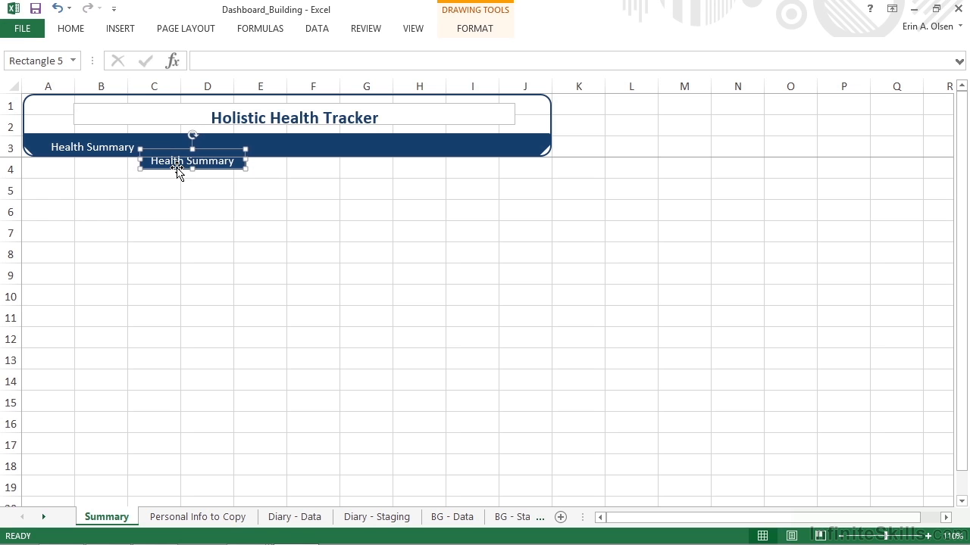
key("Up")
key("Up")
key("Up")
key("Up")
key("Up")
key("Up")
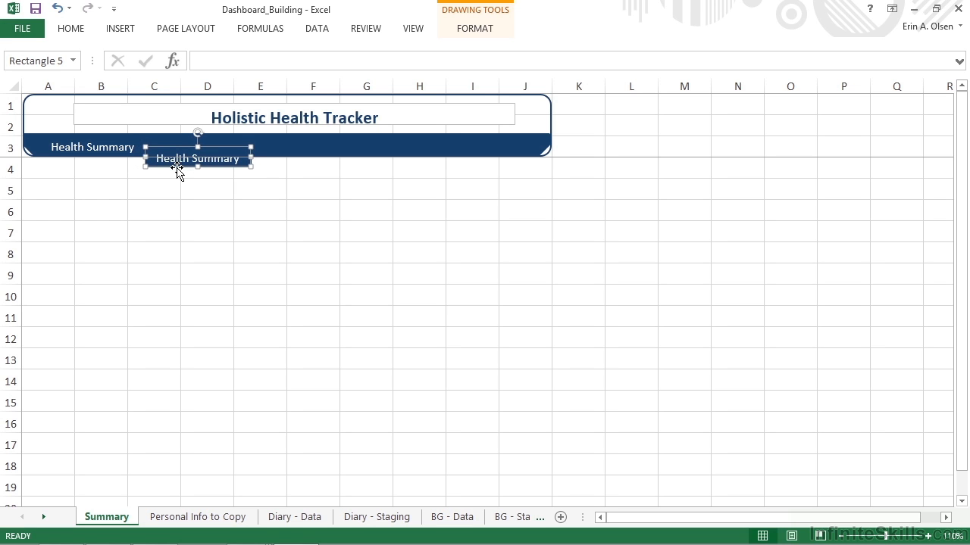
key("Up")
key("Up")
key("Up")
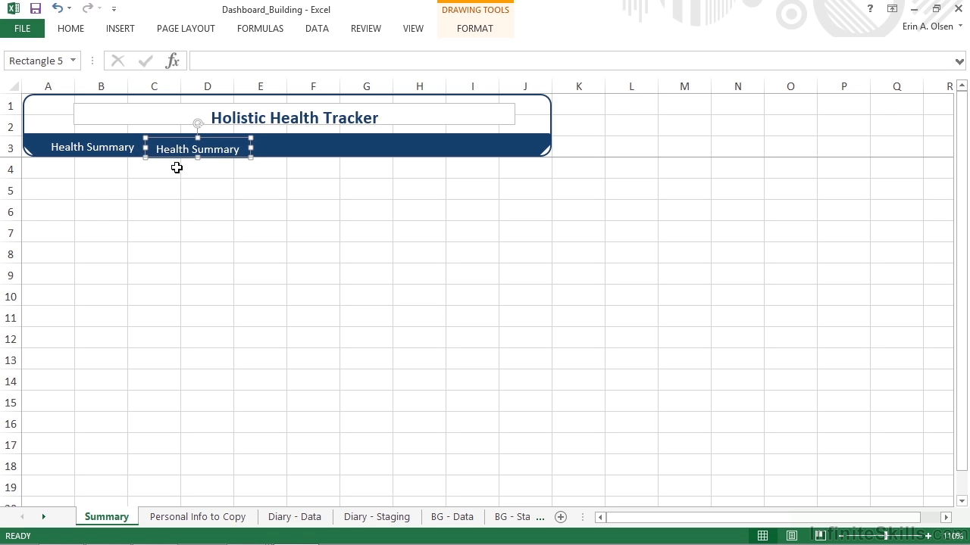
left_click(74, 144, "shift")
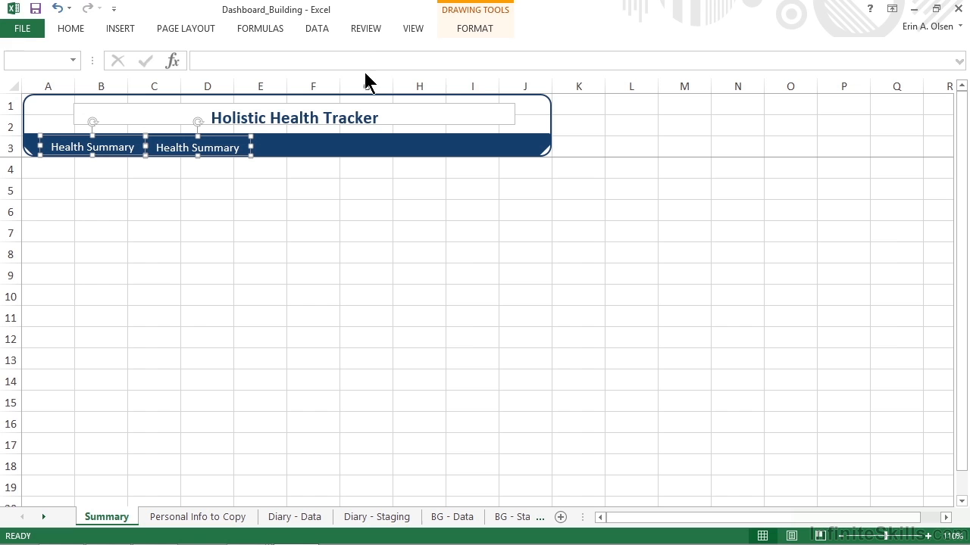
Apply Align Middle to the two selected Health Summary tabs
left_click(475, 29)
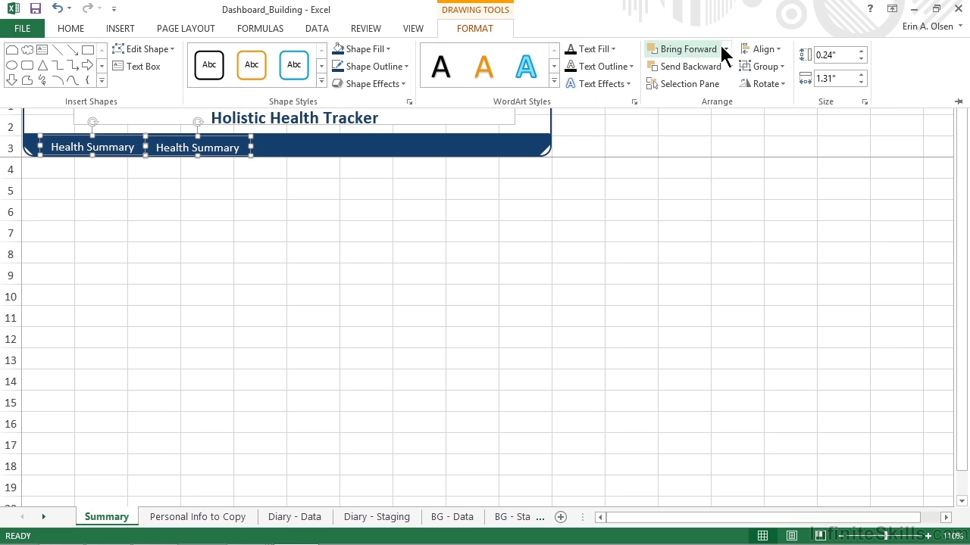
left_click(776, 50)
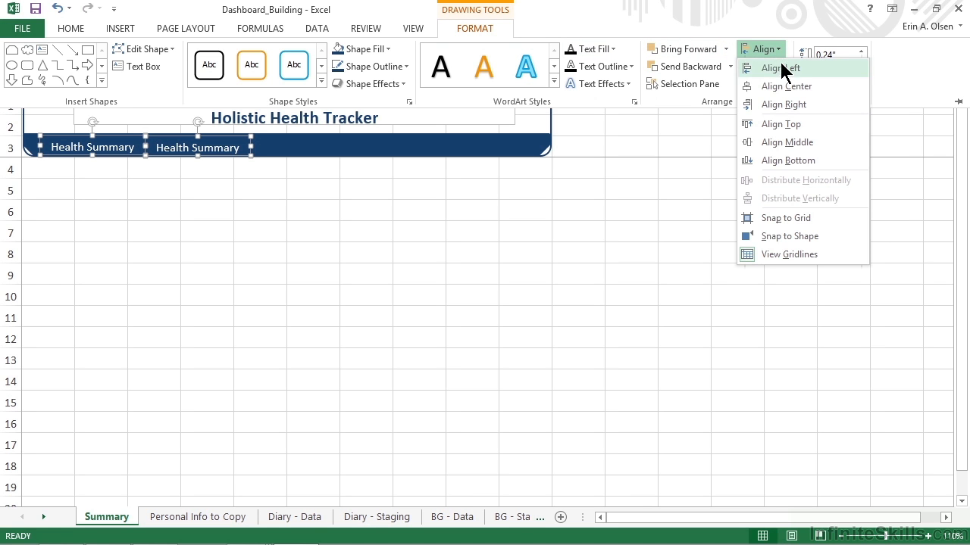
left_click(788, 142)
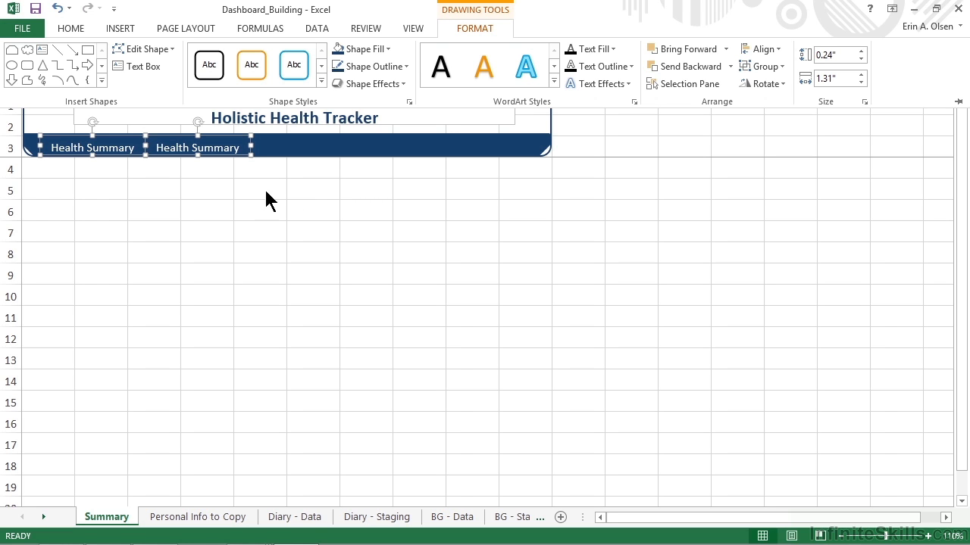
Replace the second tab's text 'Health Summary' with 'Personal Info'
left_click(204, 178)
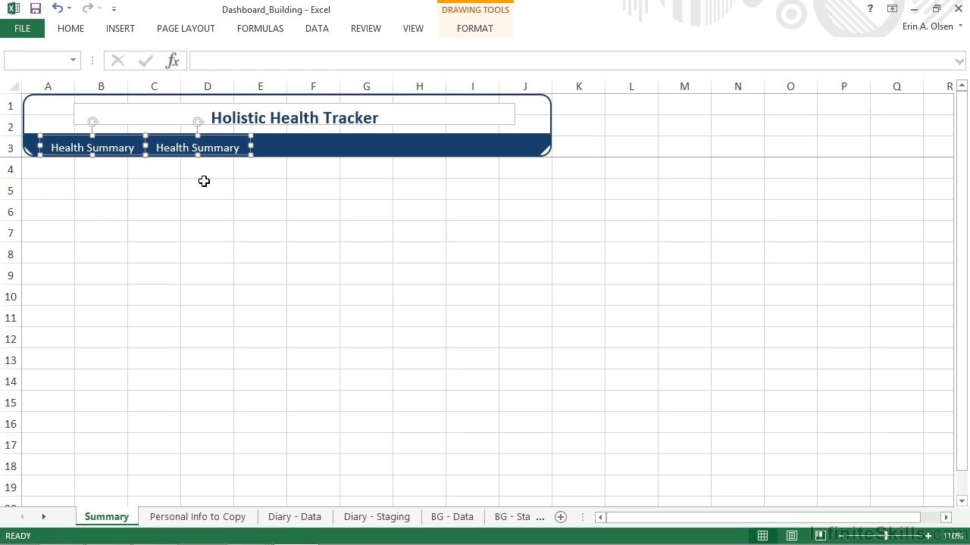
left_click(204, 181)
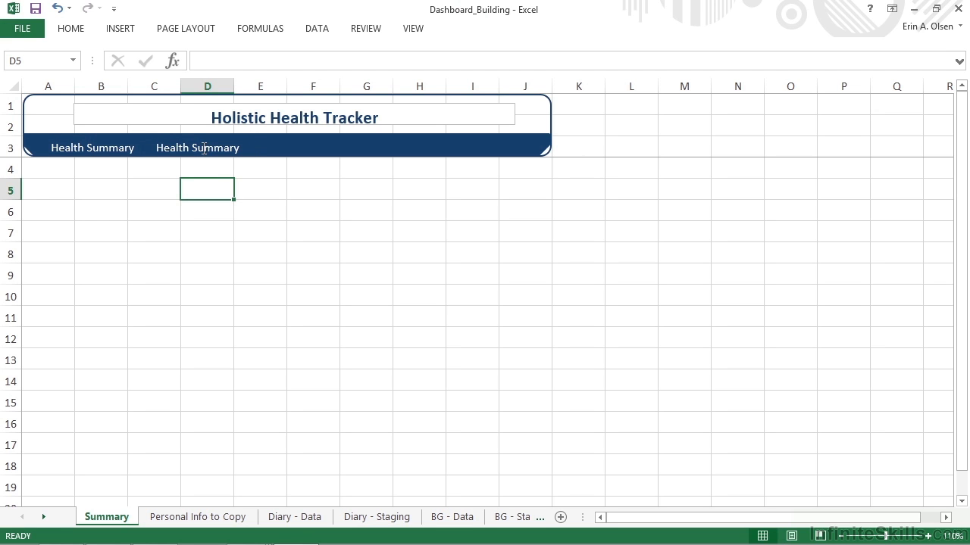
triple_click(204, 150)
type("Perso")
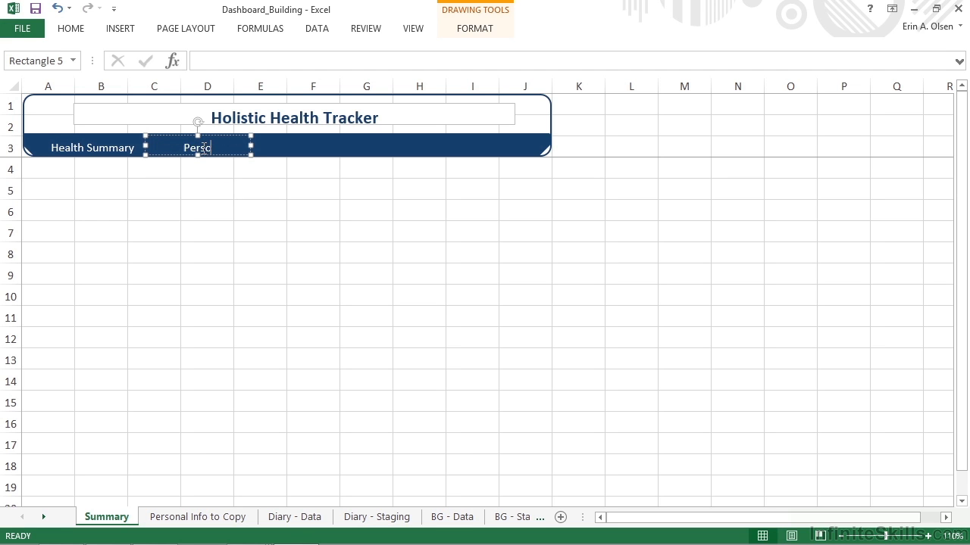
type("nal Info")
left_click(200, 187)
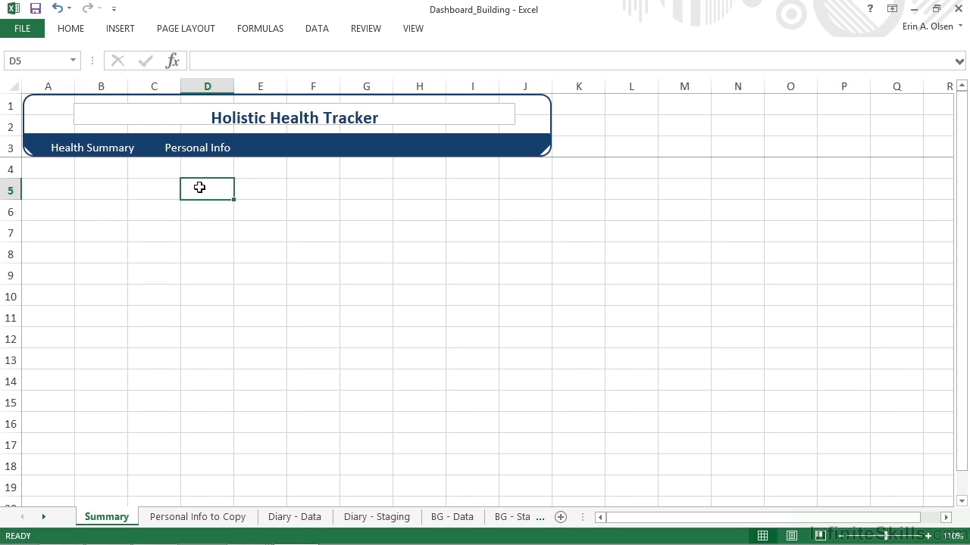
Select both tabs, the dark blue banner, the title box and the outer rounded border together
left_click(197, 150)
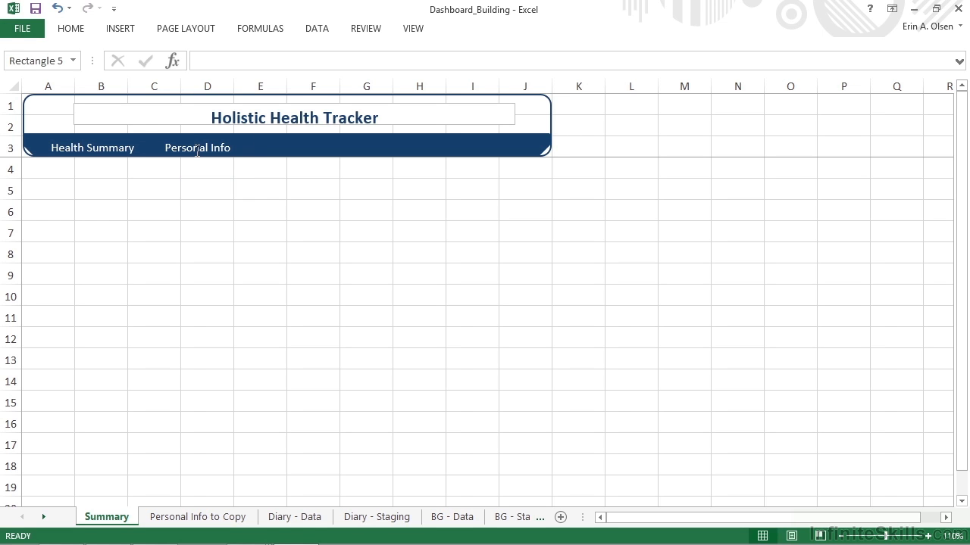
left_click(197, 150)
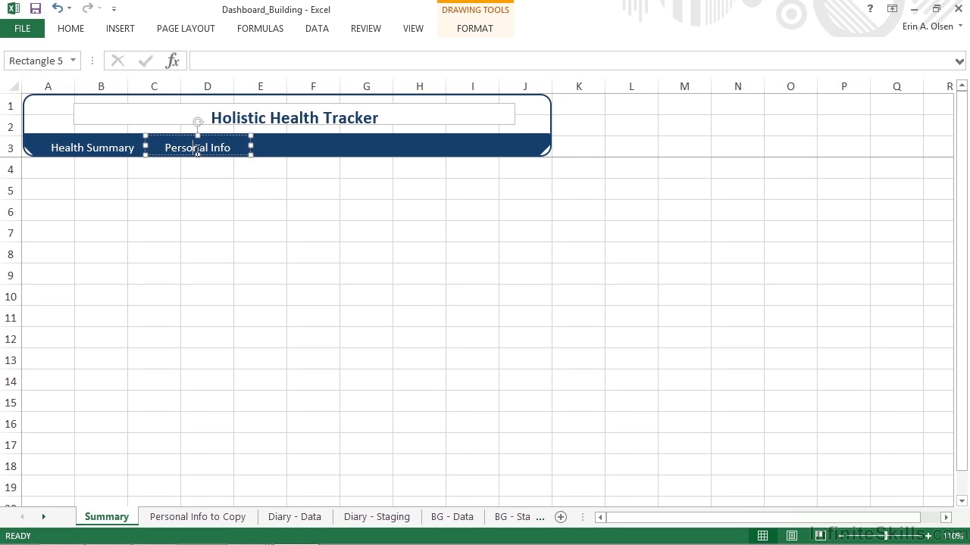
left_click(129, 144, "shift")
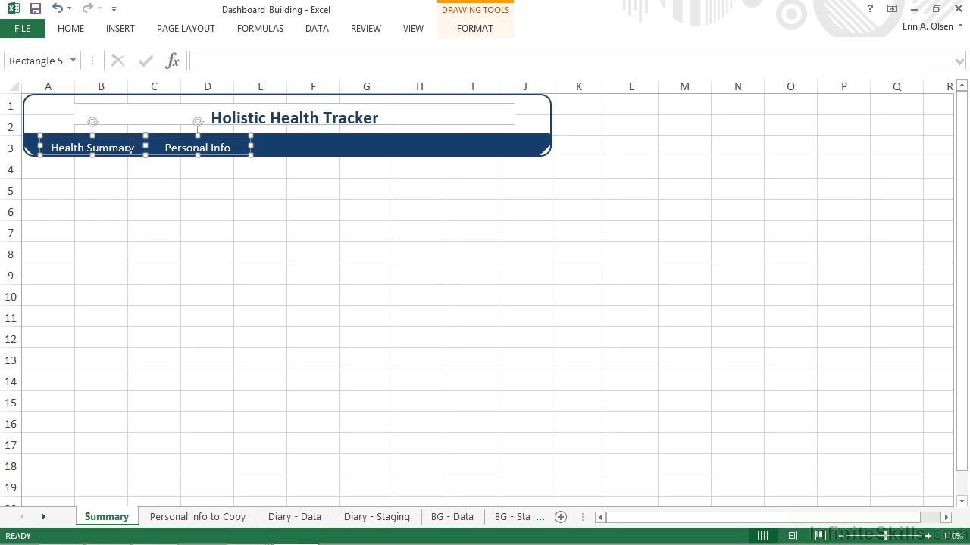
left_click(300, 151, "shift")
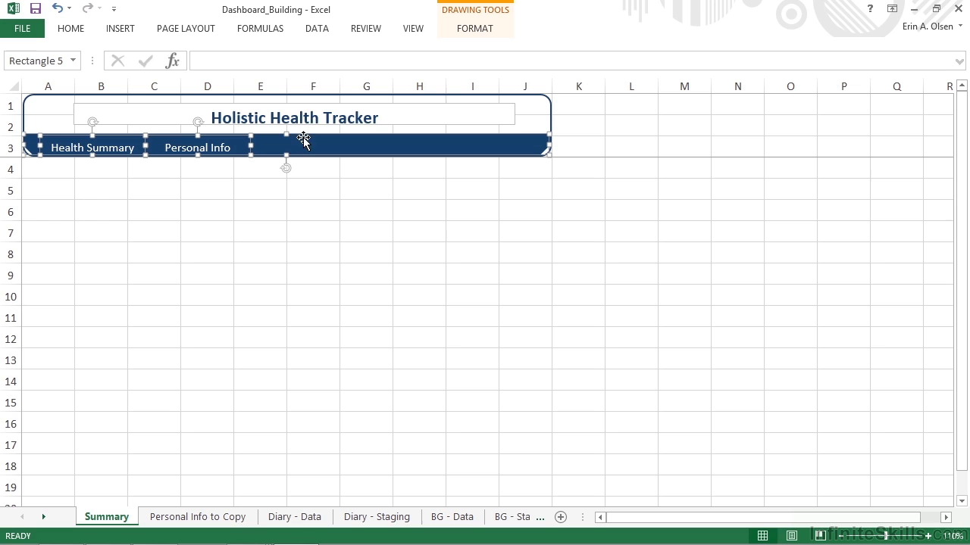
left_click(307, 119, "shift")
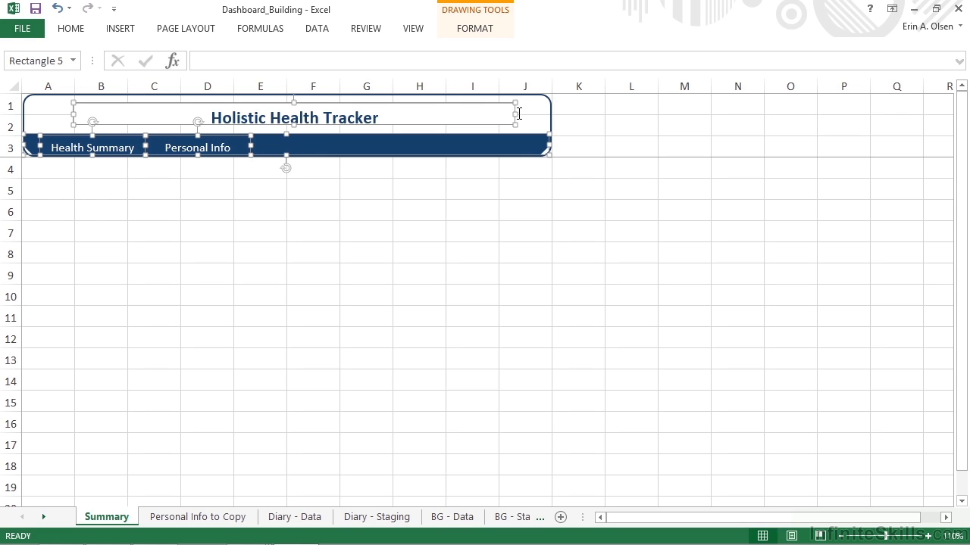
left_click(547, 122, "shift")
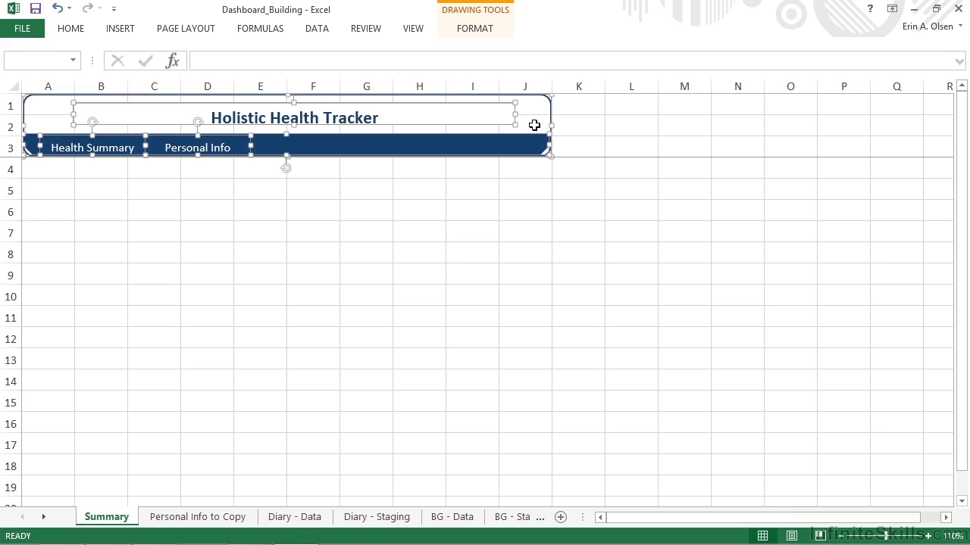
Open Size and Properties for the selected header shapes, collapsing the Size section
right_click(483, 145)
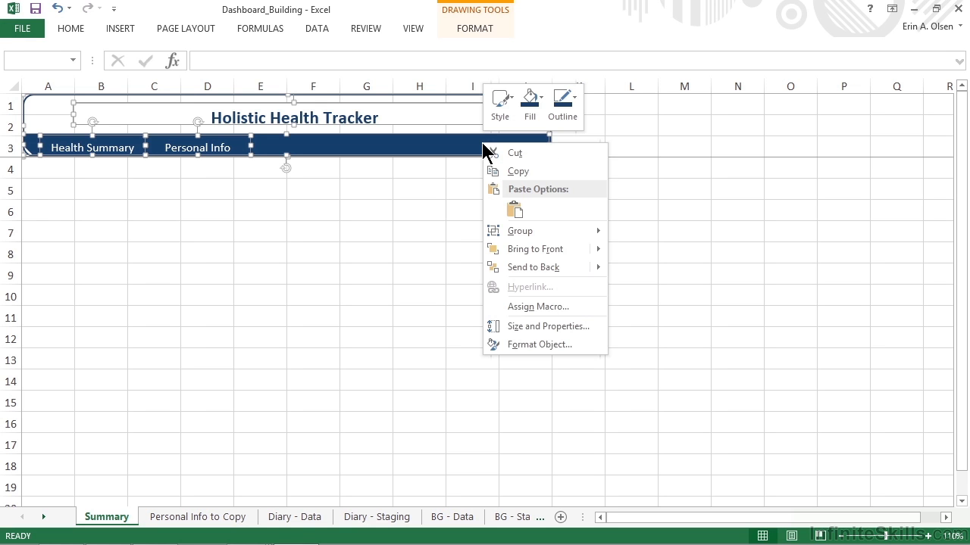
left_click(528, 327)
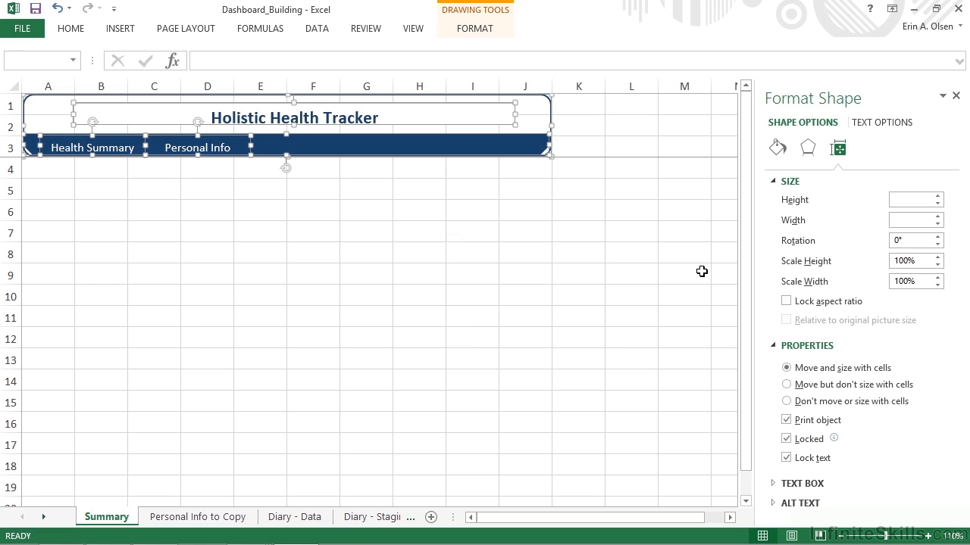
left_click(772, 179)
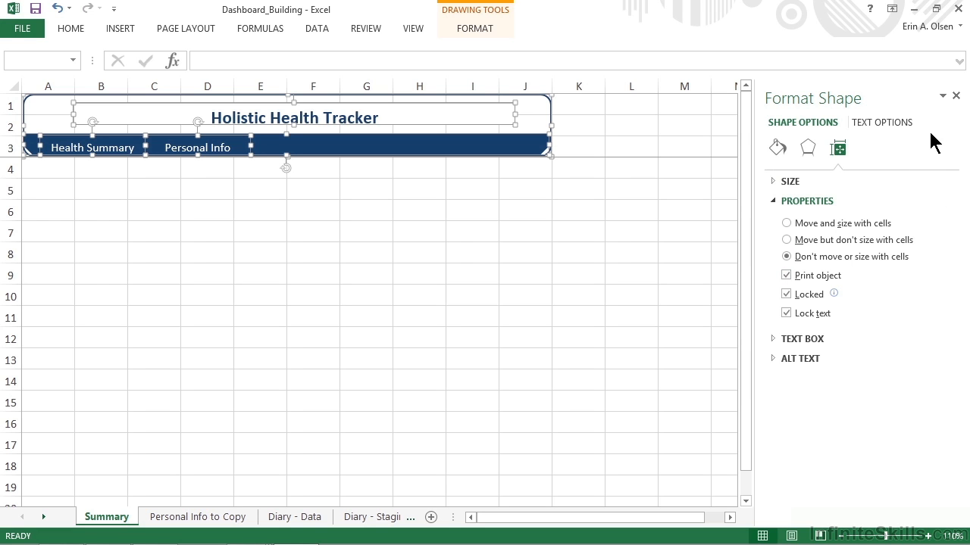
left_click(956, 95)
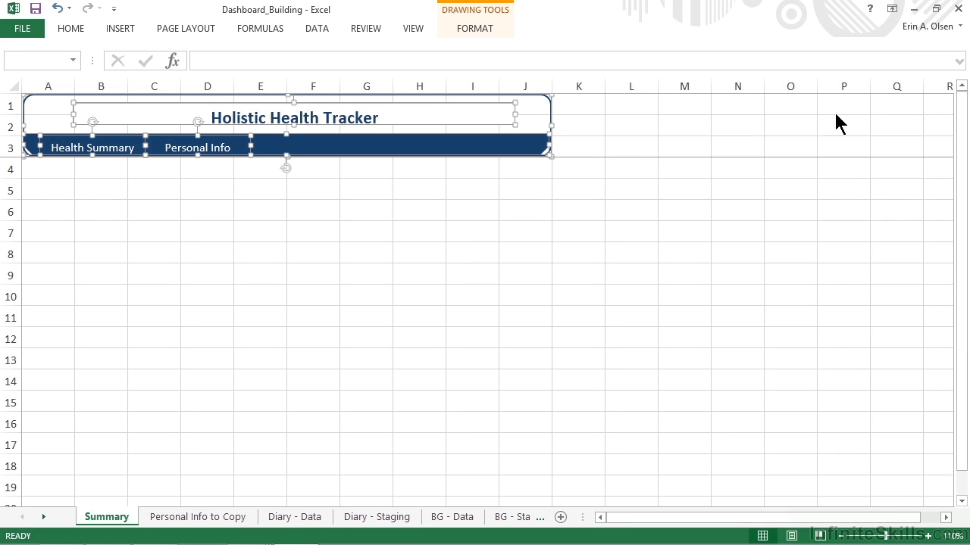
left_click(634, 141)
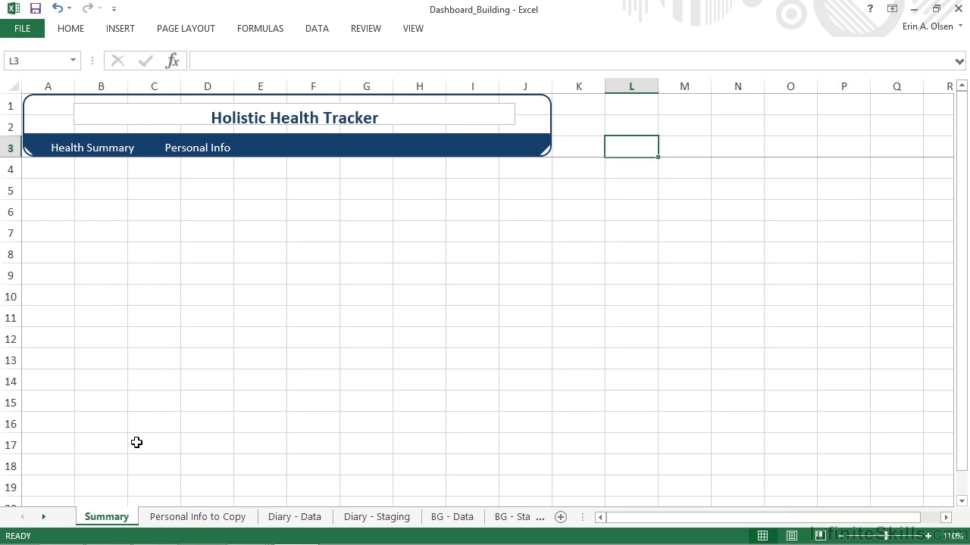
Create a copy of the Summary sheet placed before 'Personal Info to Copy'
right_click(110, 518)
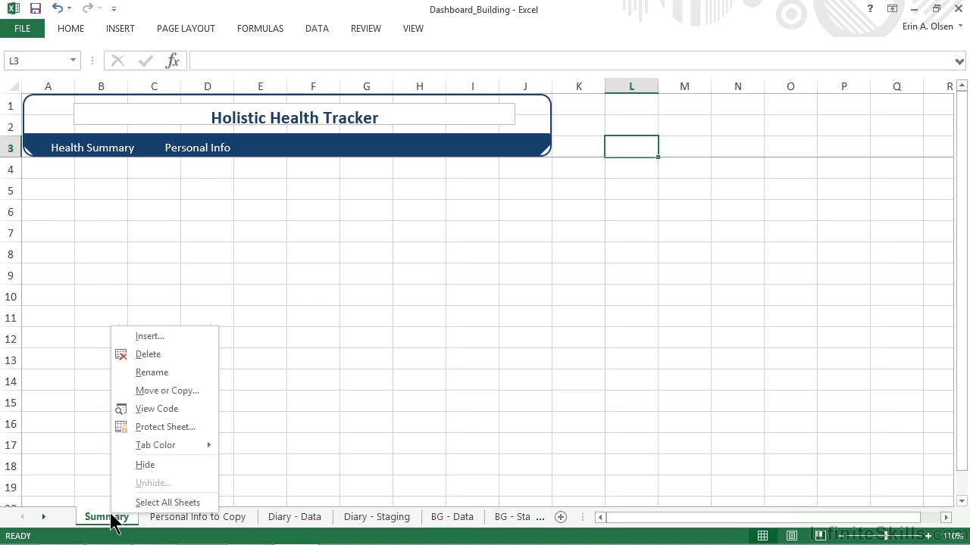
left_click(150, 394)
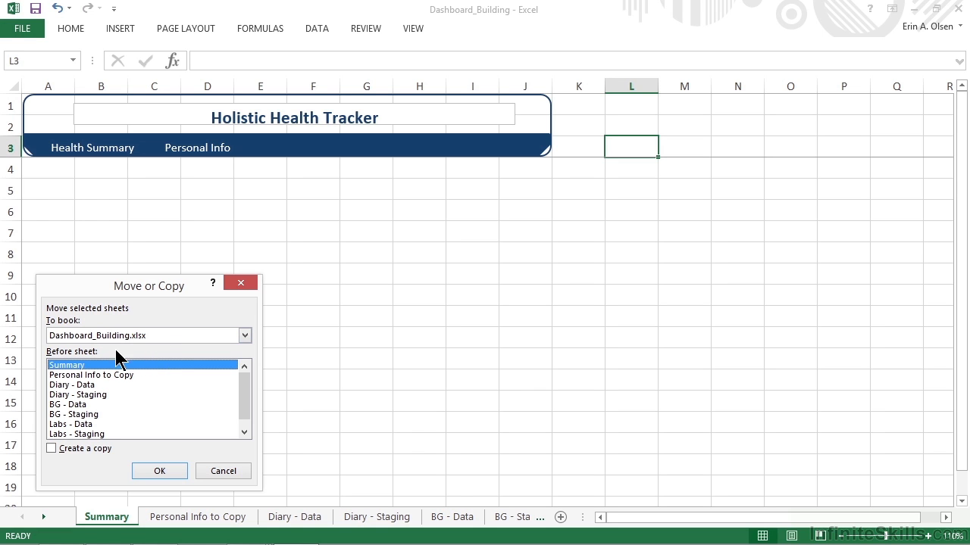
left_click(86, 376)
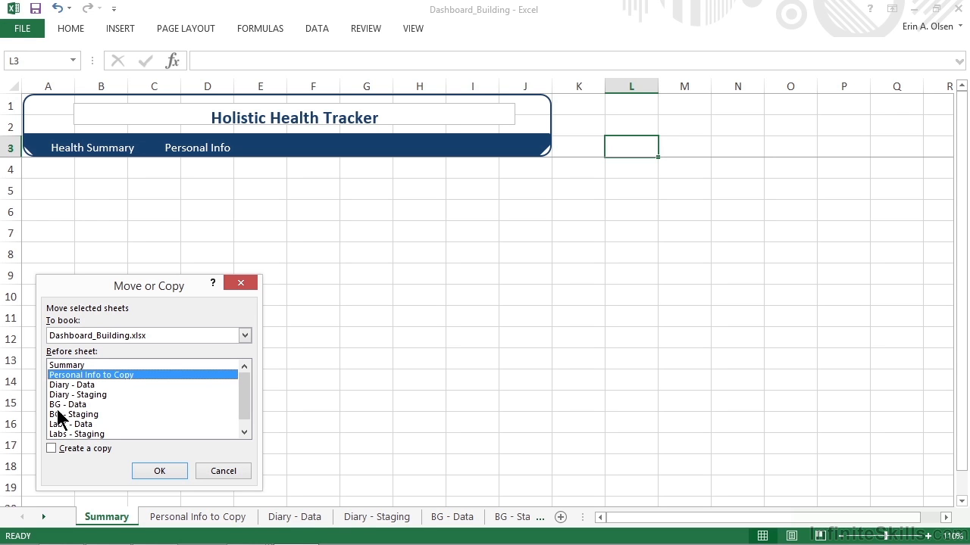
left_click(52, 448)
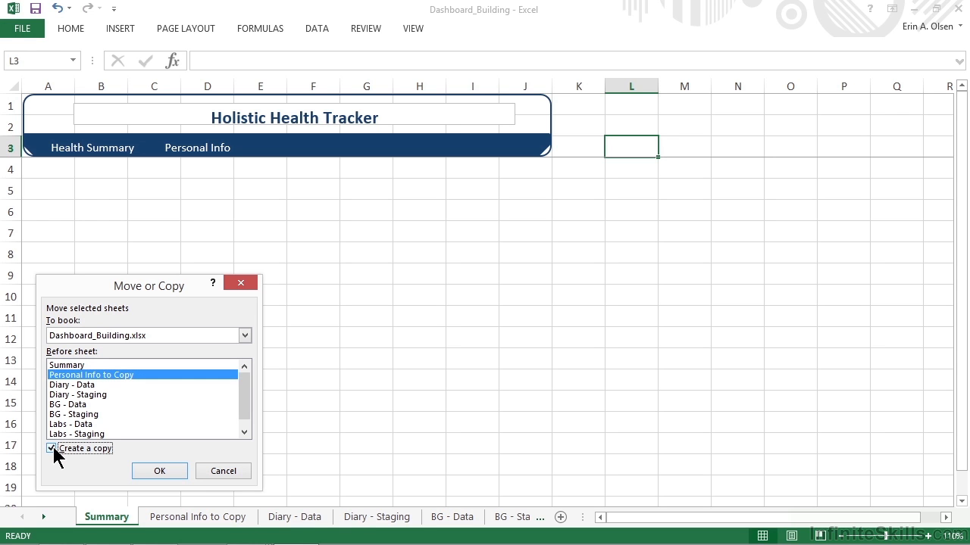
left_click(160, 471)
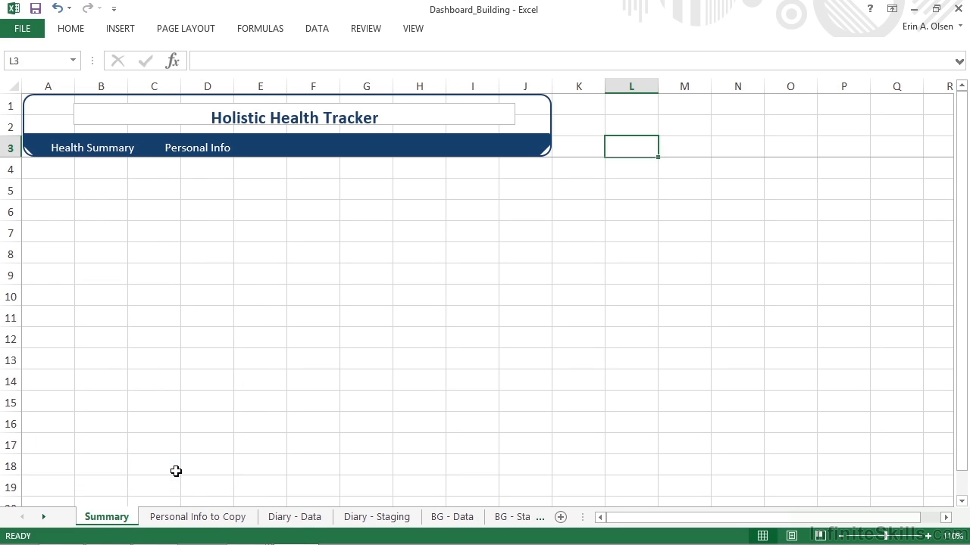
Rename the Summary (2) sheet to 'Personal Info'
double_click(191, 517)
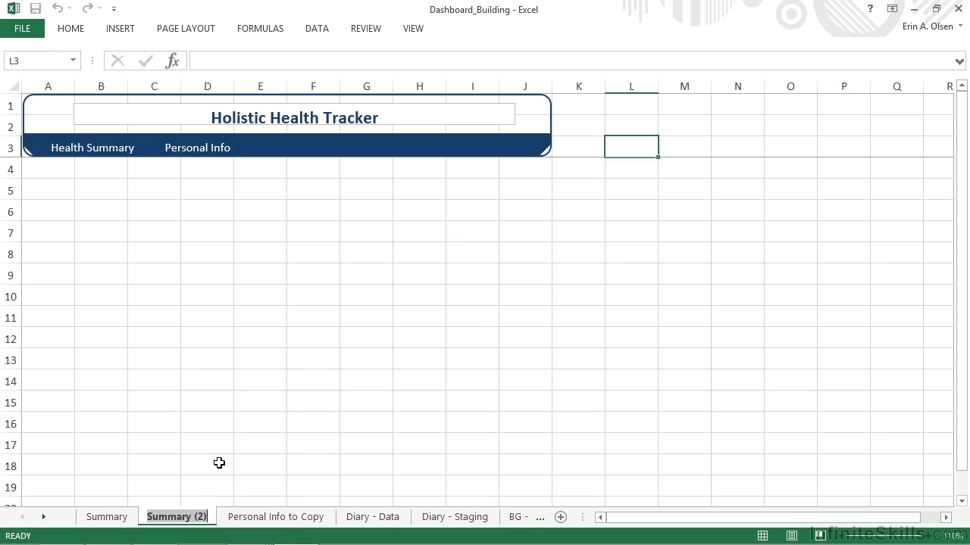
type("Personal")
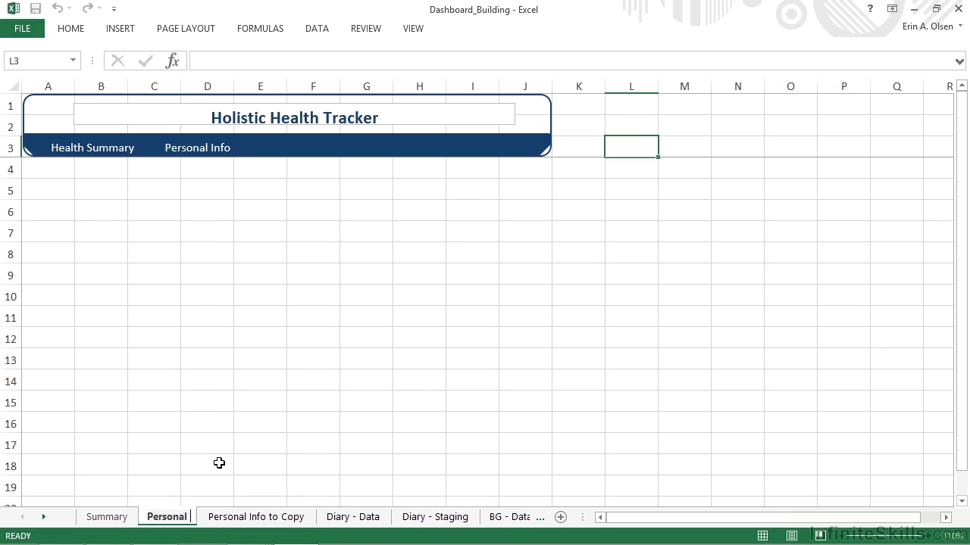
type(" Info")
key("Return")
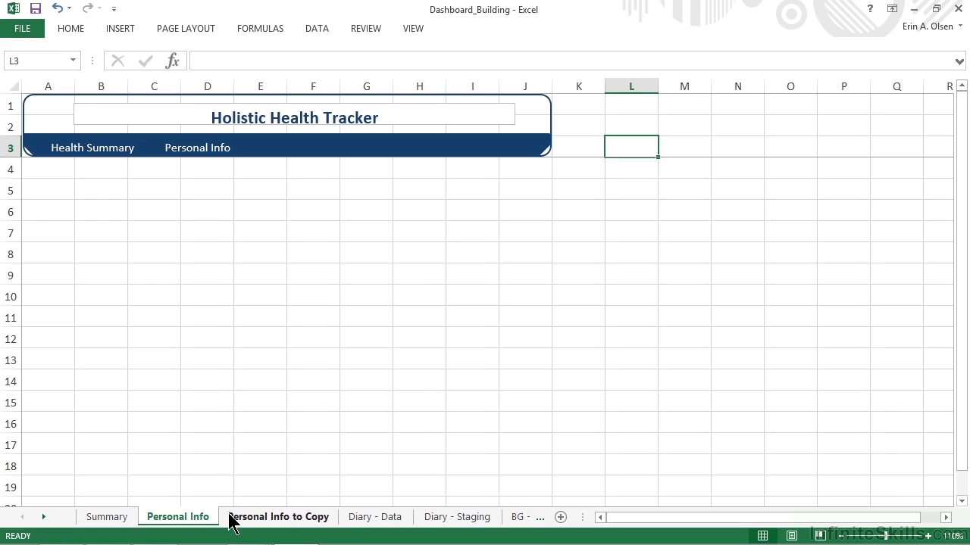
Copy the personal data table A1:B5 from the 'Personal Info to Copy' sheet
left_click(250, 526)
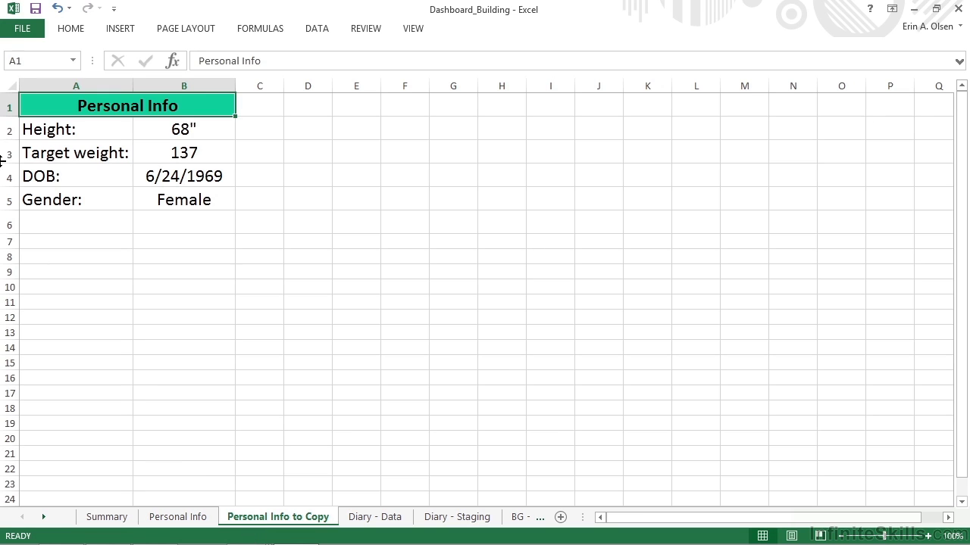
left_click_drag(68, 108, 144, 200)
key("ctrl+c")
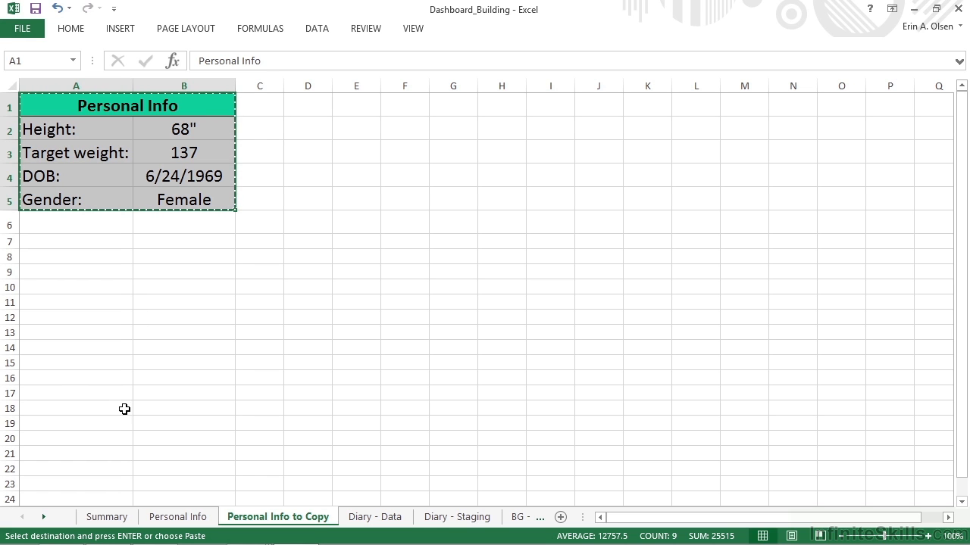
Paste the table at A4 on Personal Info, widen column A and autofit column B
left_click(190, 518)
left_click(43, 169)
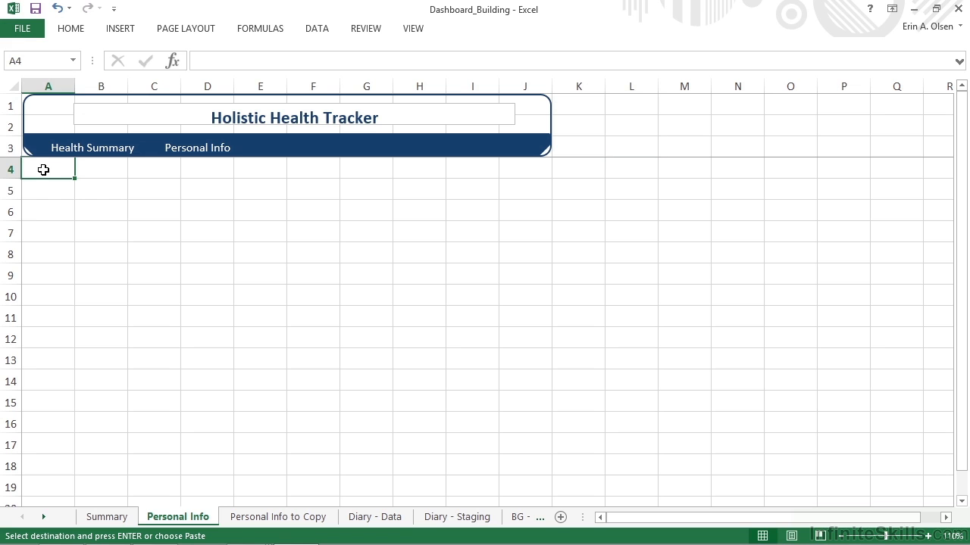
key("ctrl+v")
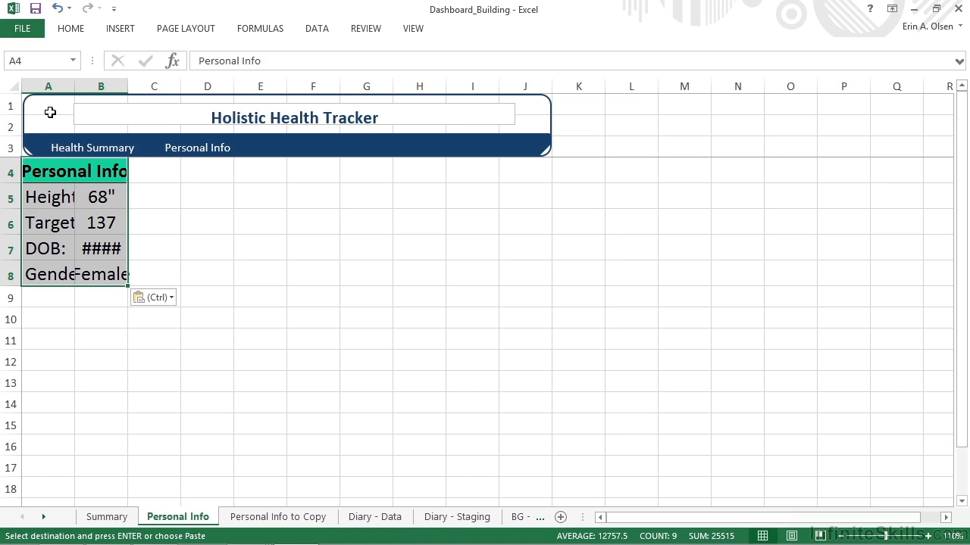
left_click_drag(74, 86, 133, 97)
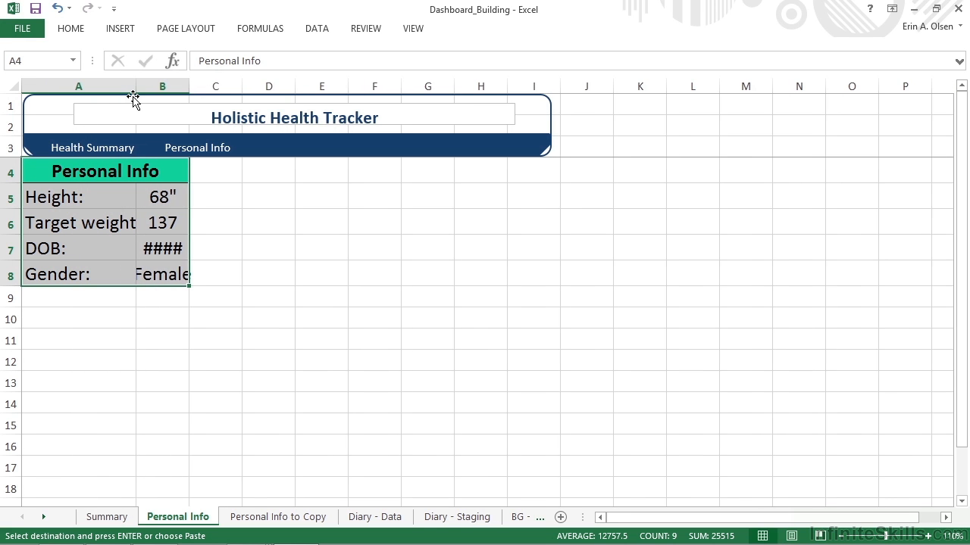
double_click(189, 88)
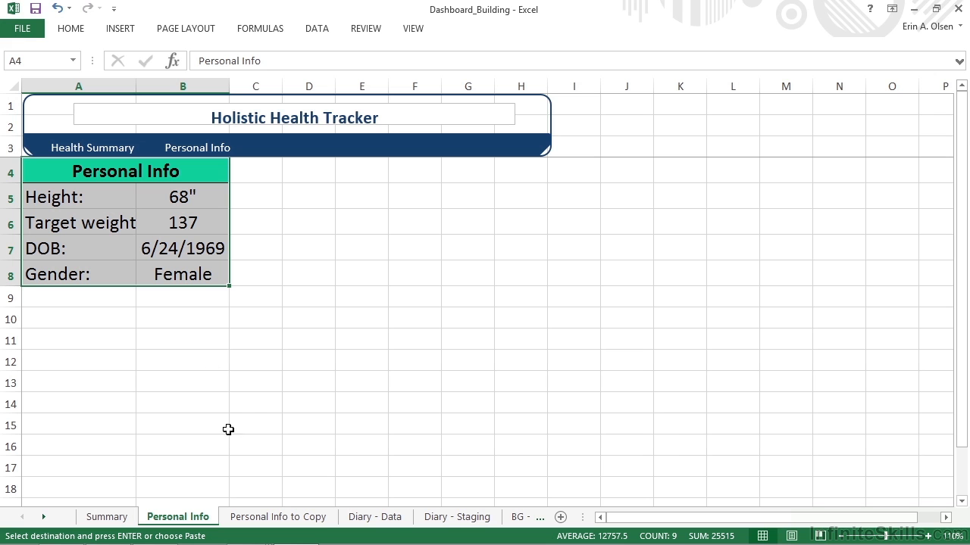
Delete the 'Personal Info to Copy' sheet, then go back to the Personal Info sheet
right_click(279, 518)
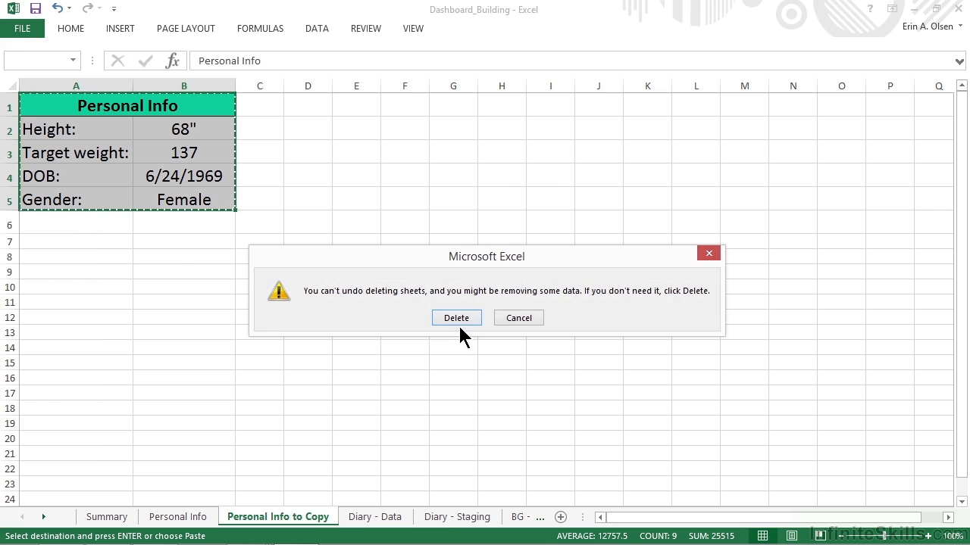
left_click(457, 324)
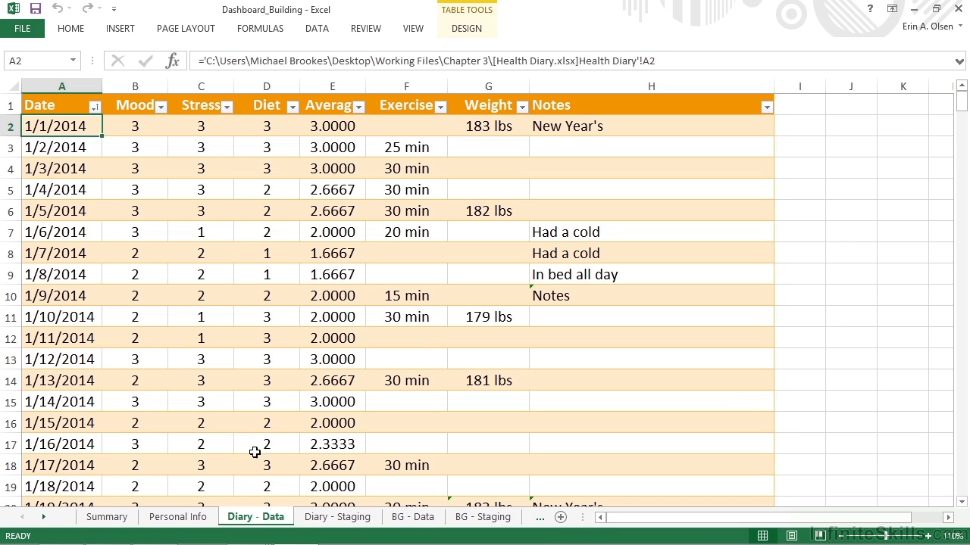
left_click(200, 522)
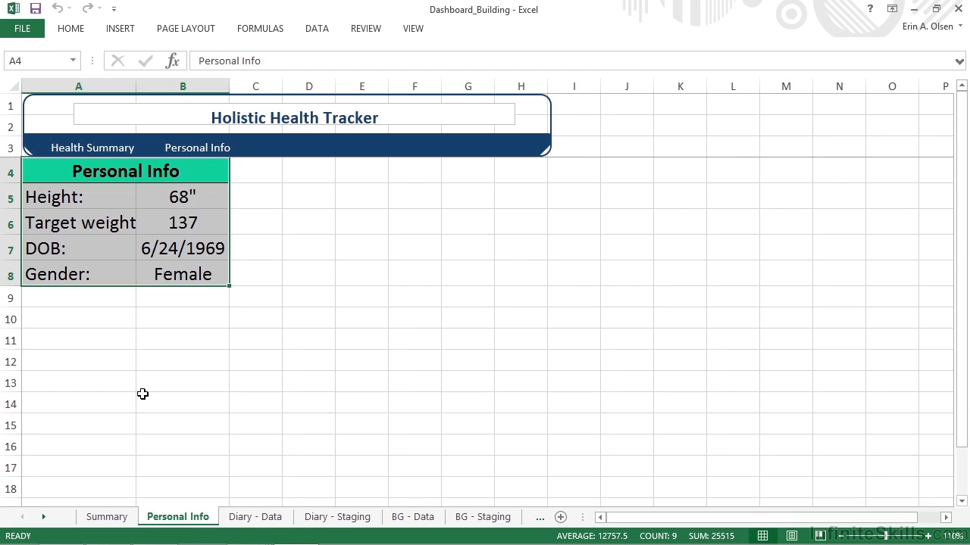